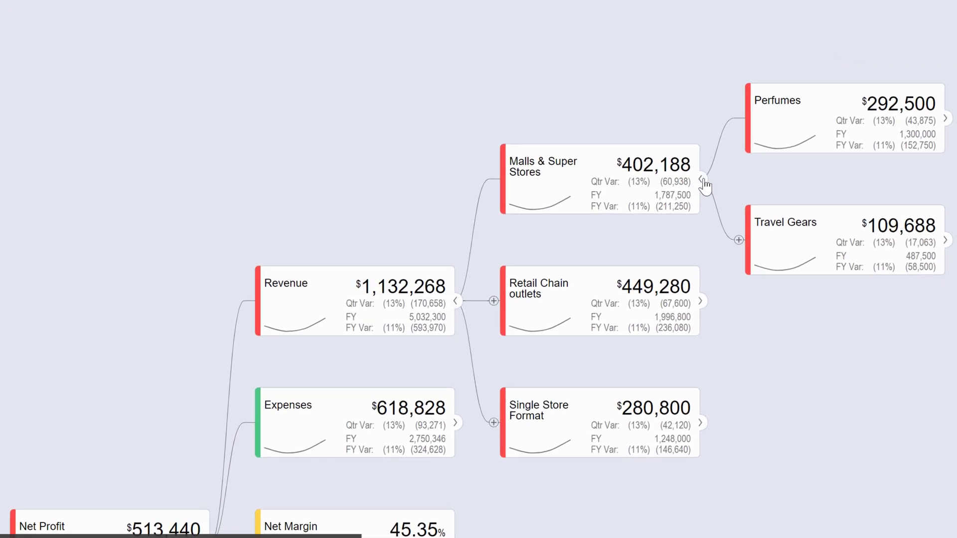
Collapse Malls & Super Stores and Revenue, then show the scenarios and key inputs panel.
click(707, 173)
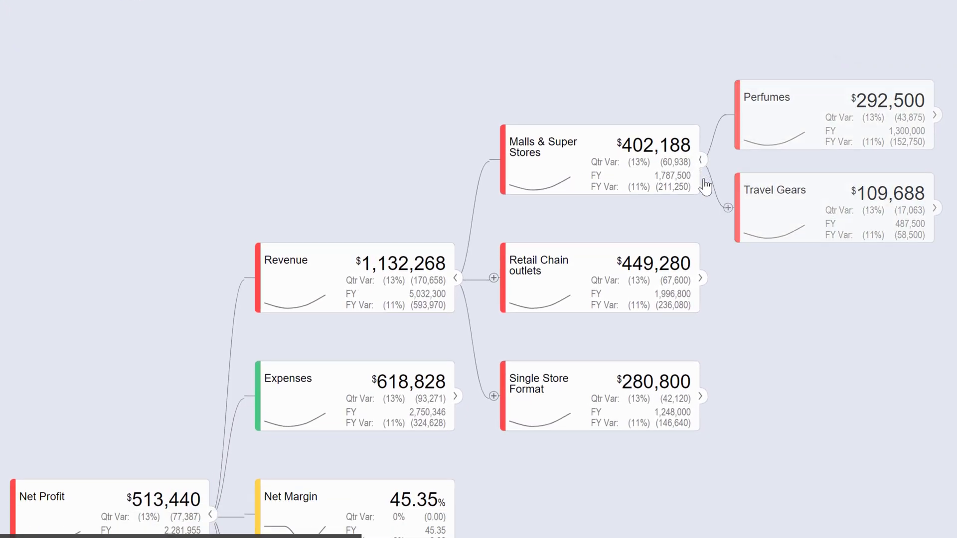
click(455, 213)
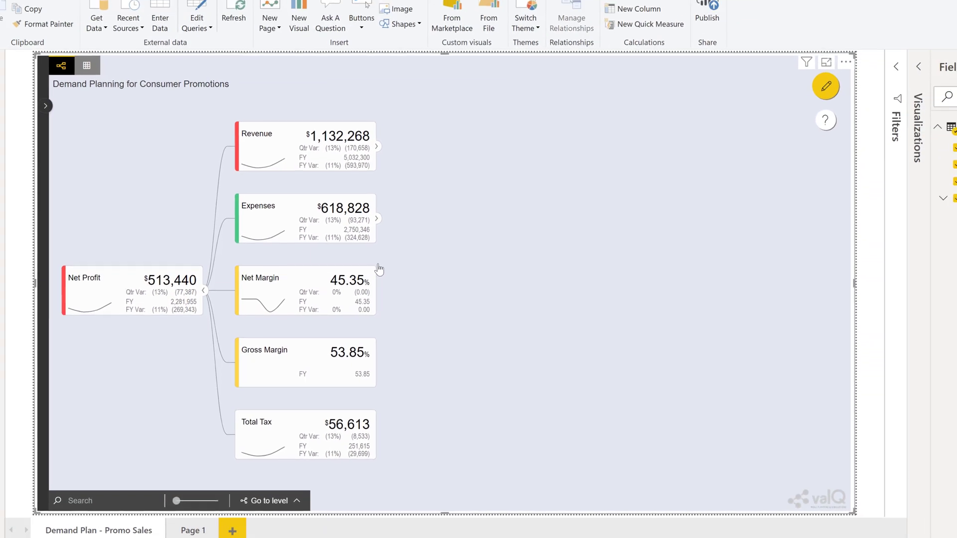
click(63, 138)
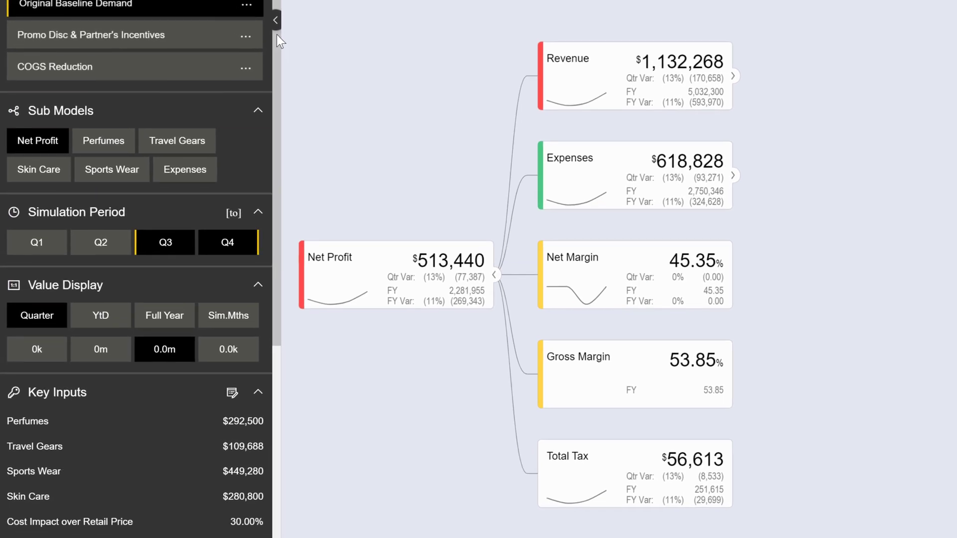
scroll(306, 31, down, 3)
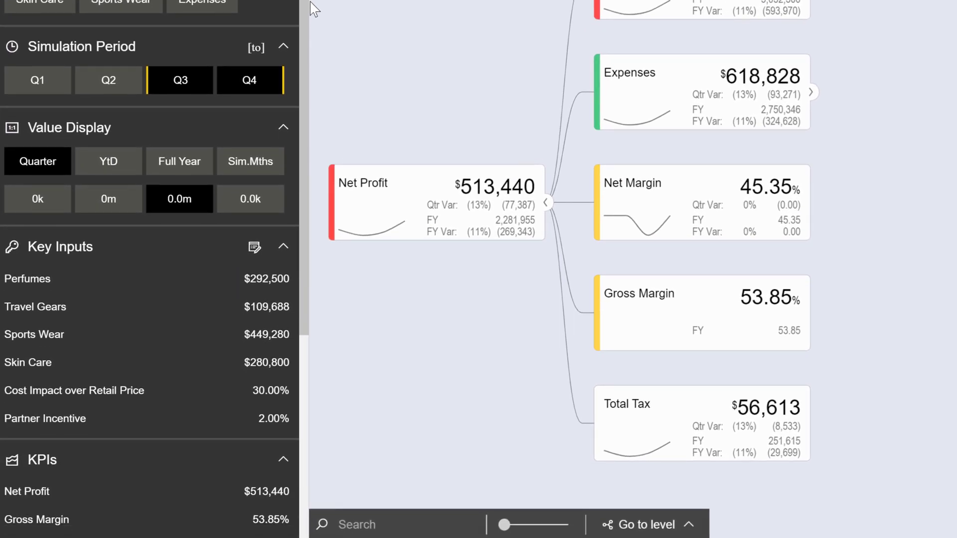
scroll(313, 49, down, 3)
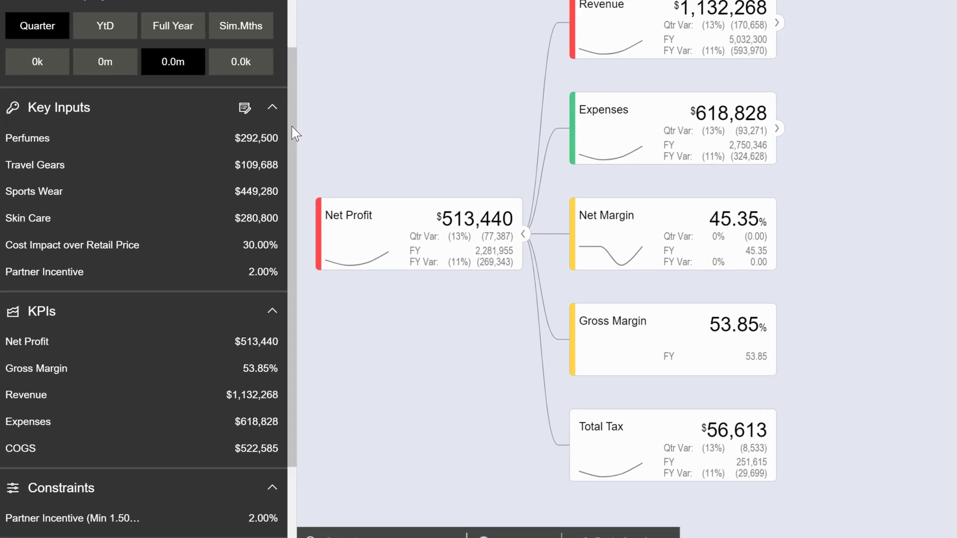
scroll(271, 97, up, 5)
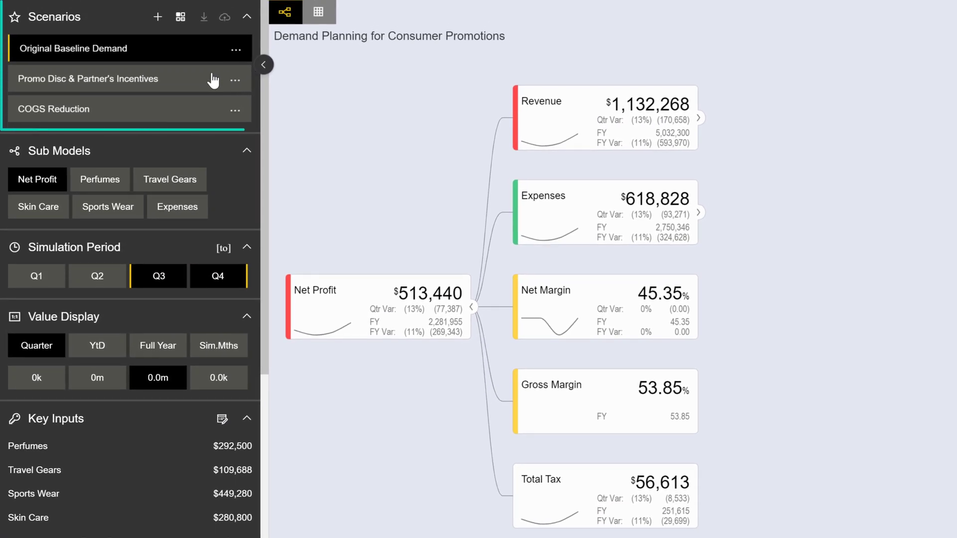
Under Promo Disc & Partner's Incentives, set Perfumes promo discount to 5.55% and demand to 10,890 units.
click(123, 88)
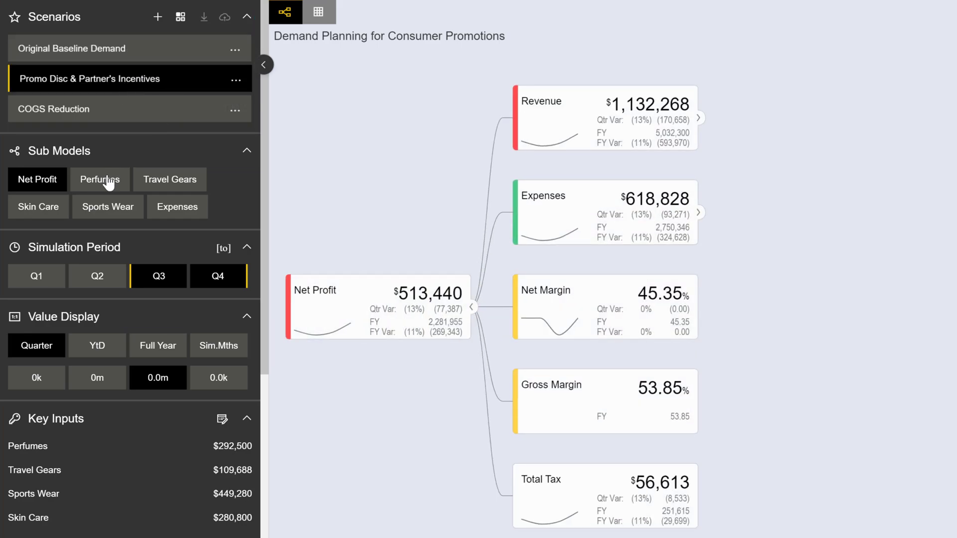
click(107, 185)
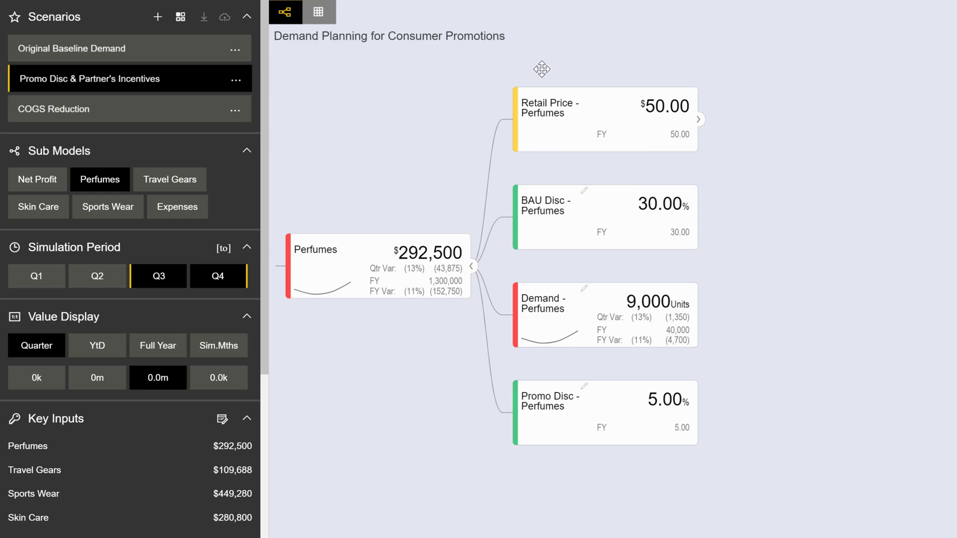
mouse_move(605, 412)
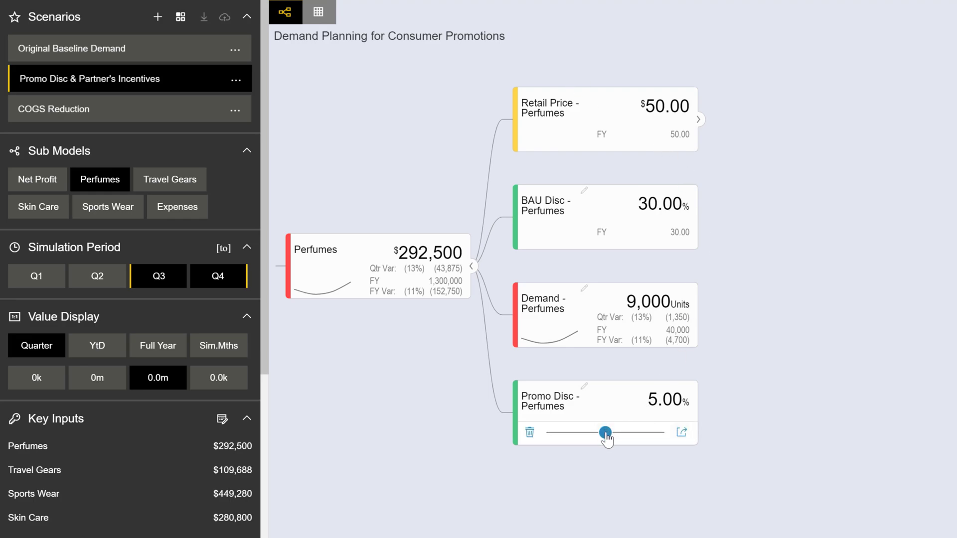
drag(606, 432, 611, 432)
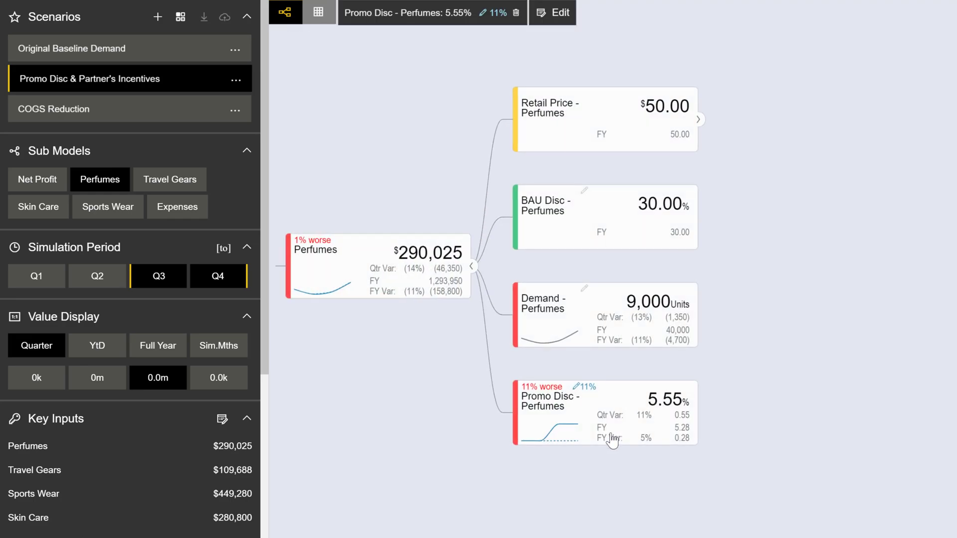
mouse_move(605, 314)
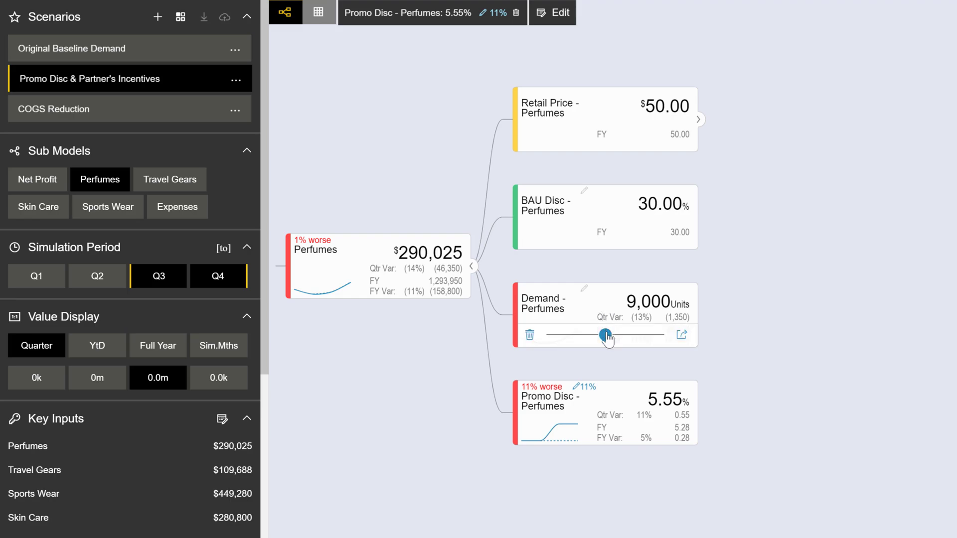
drag(605, 336, 619, 337)
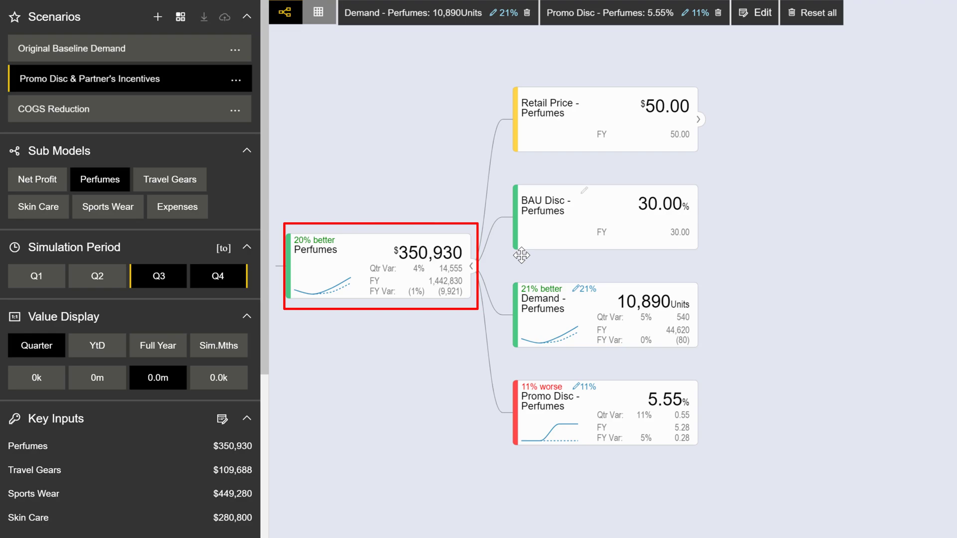
Under COGS Reduction, lower the Expenses cost impact over retail price to 28.20%.
click(173, 113)
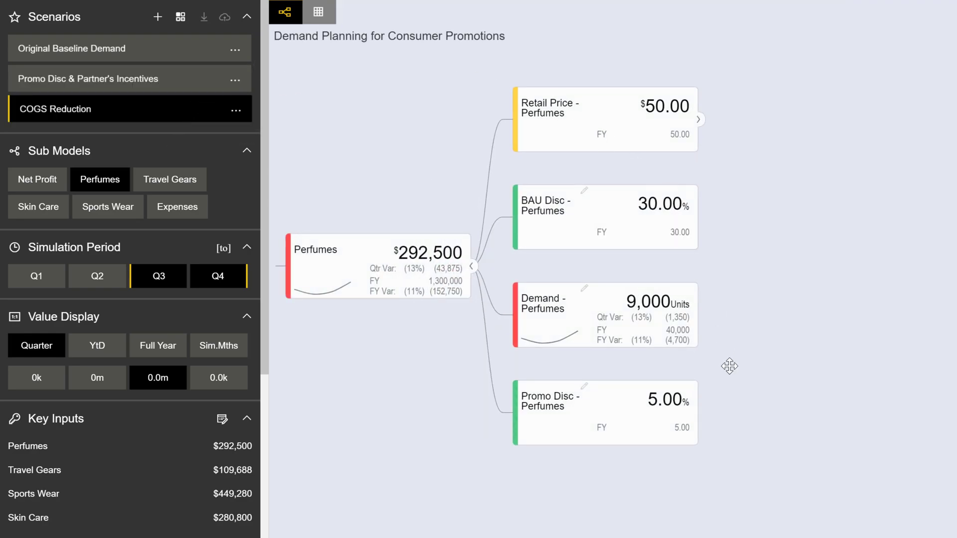
click(175, 206)
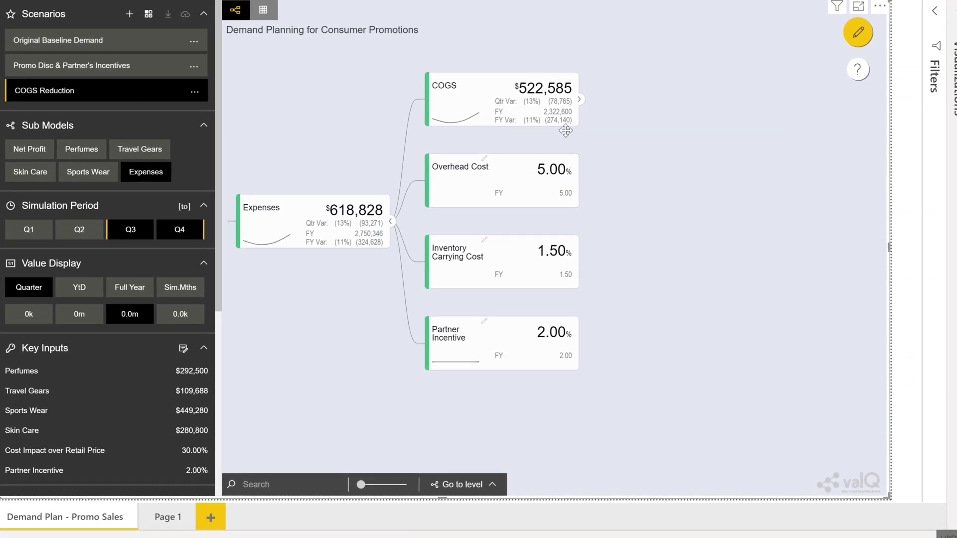
click(577, 99)
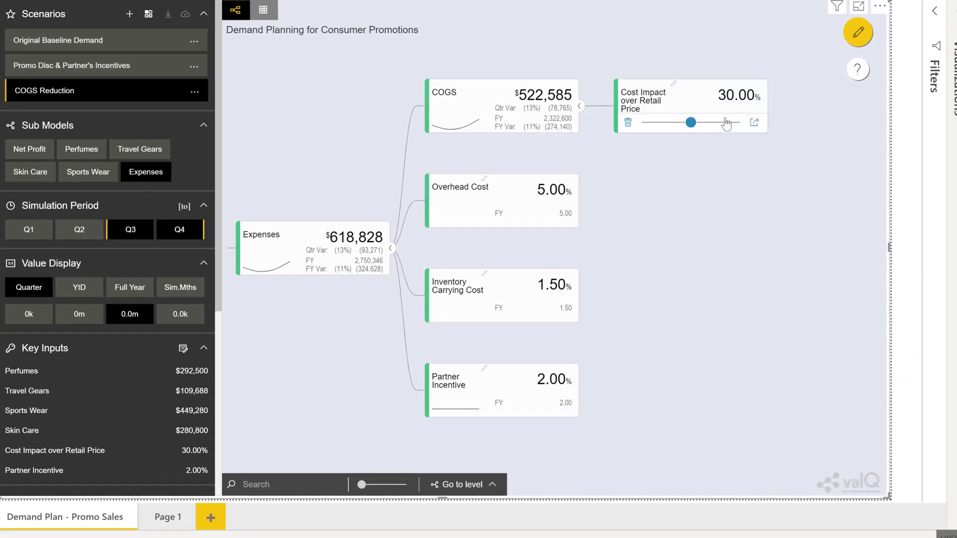
drag(689, 123, 686, 123)
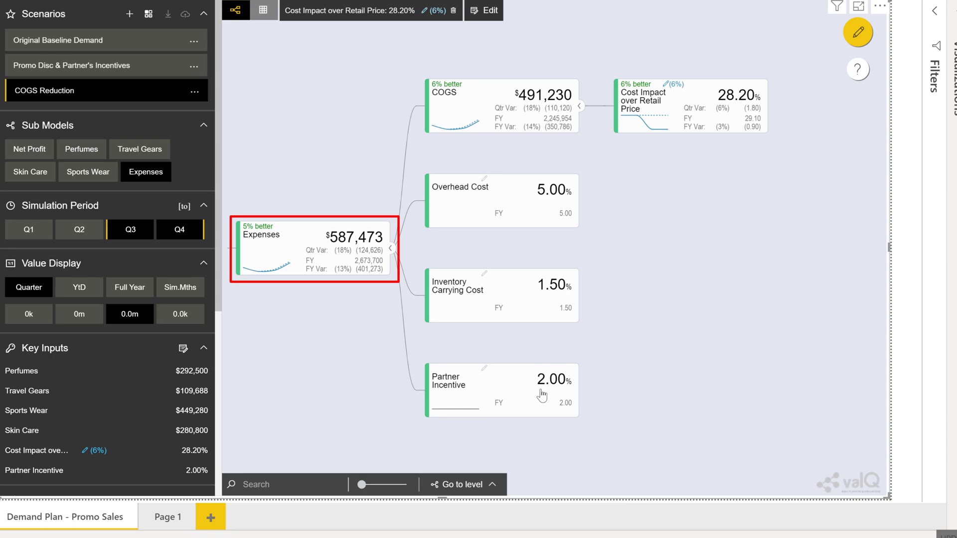
Reactivate Promo Disc & Partner's Incentives on Net Profit and compare all scenarios.
click(105, 70)
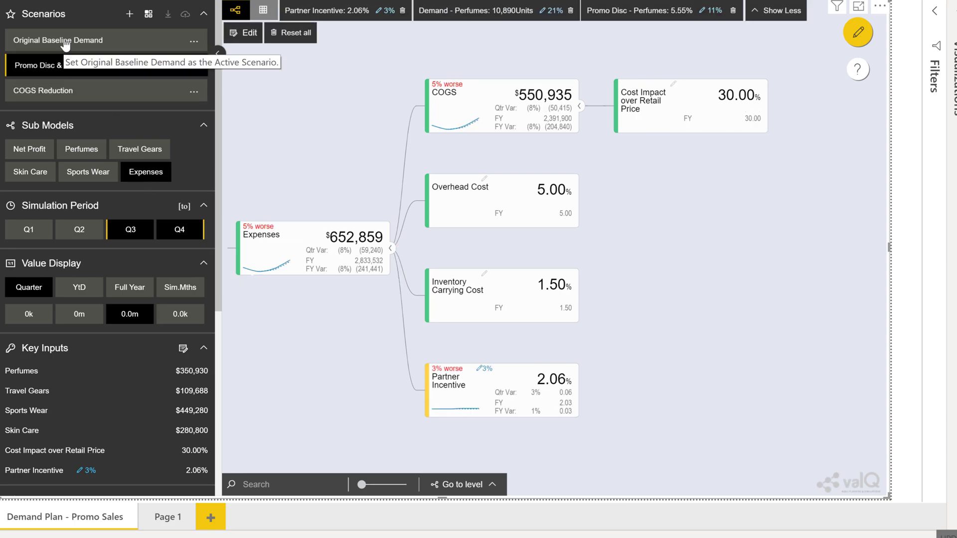
click(38, 153)
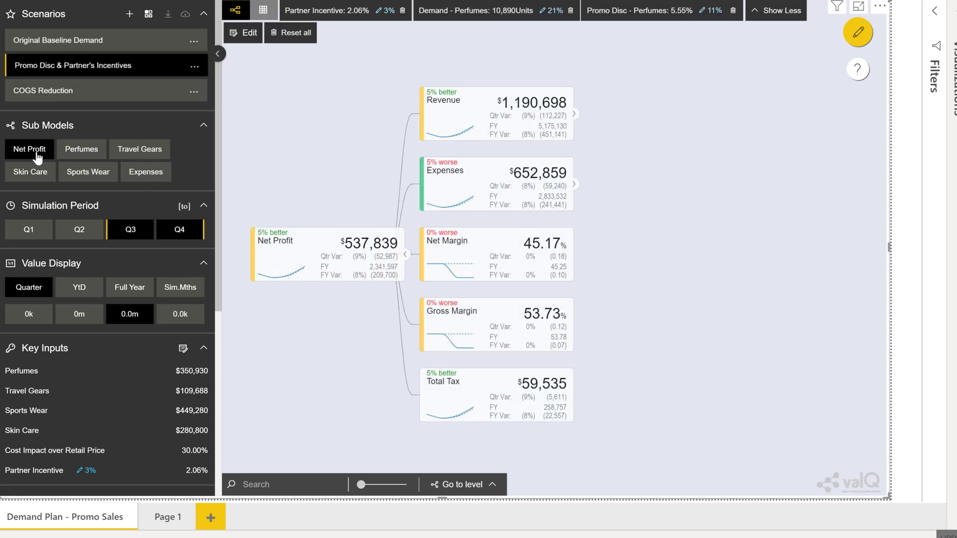
click(148, 15)
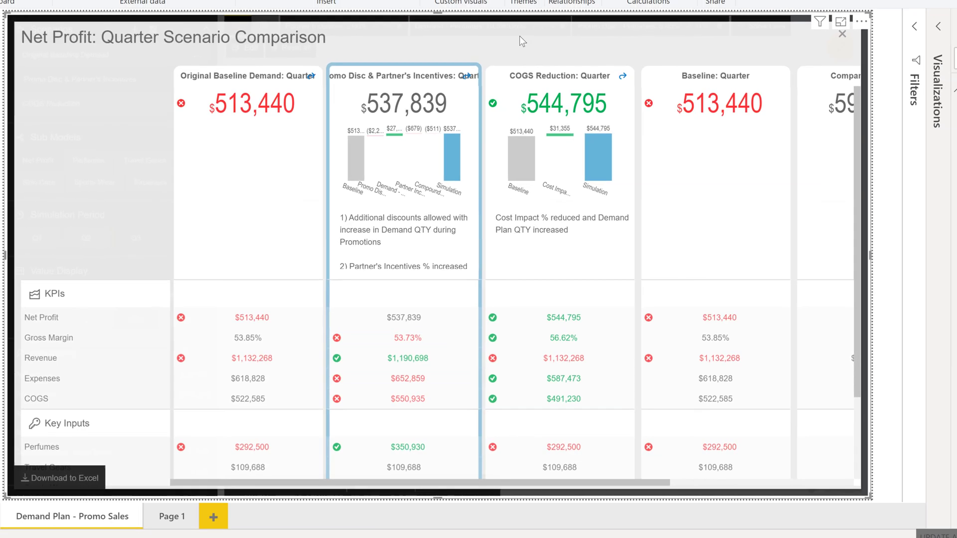
click(821, 52)
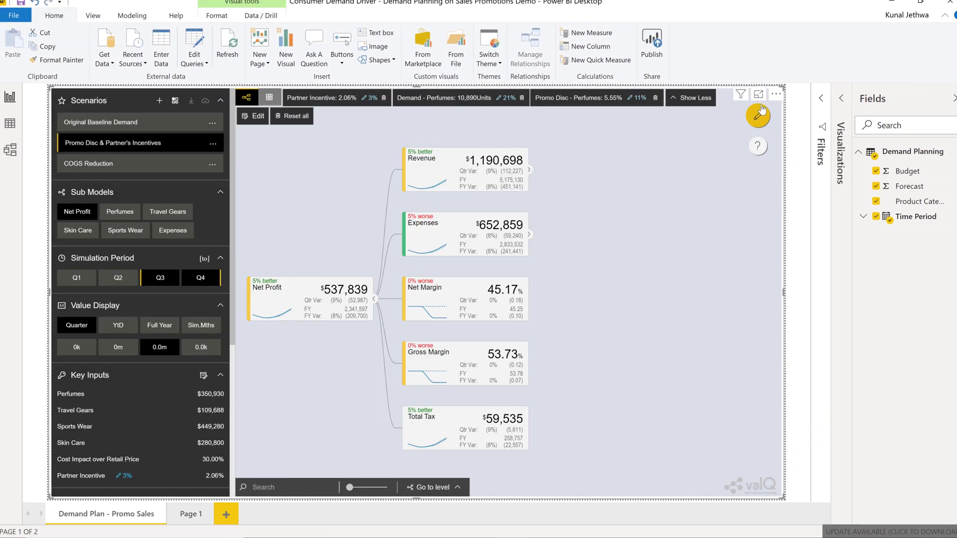